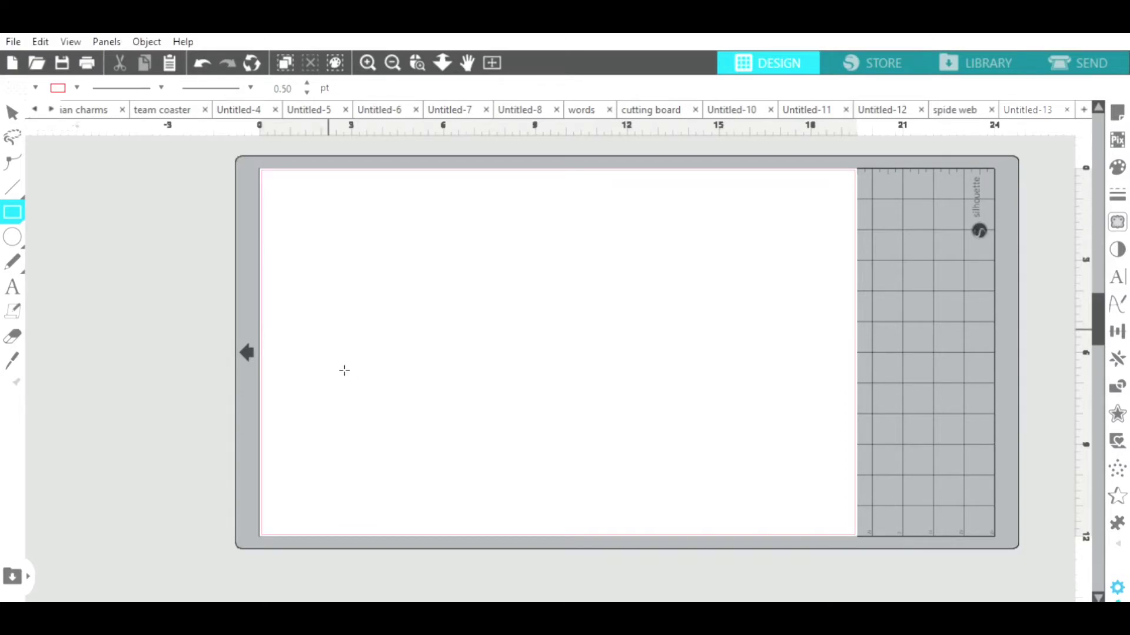
# Draw a rectangle on the page for the sign's base tab
pyautogui.moveTo(328, 330)
pyautogui.mouseDown()
pyautogui.moveTo(368, 385)
pyautogui.moveTo(438, 381)
pyautogui.mouseUp()
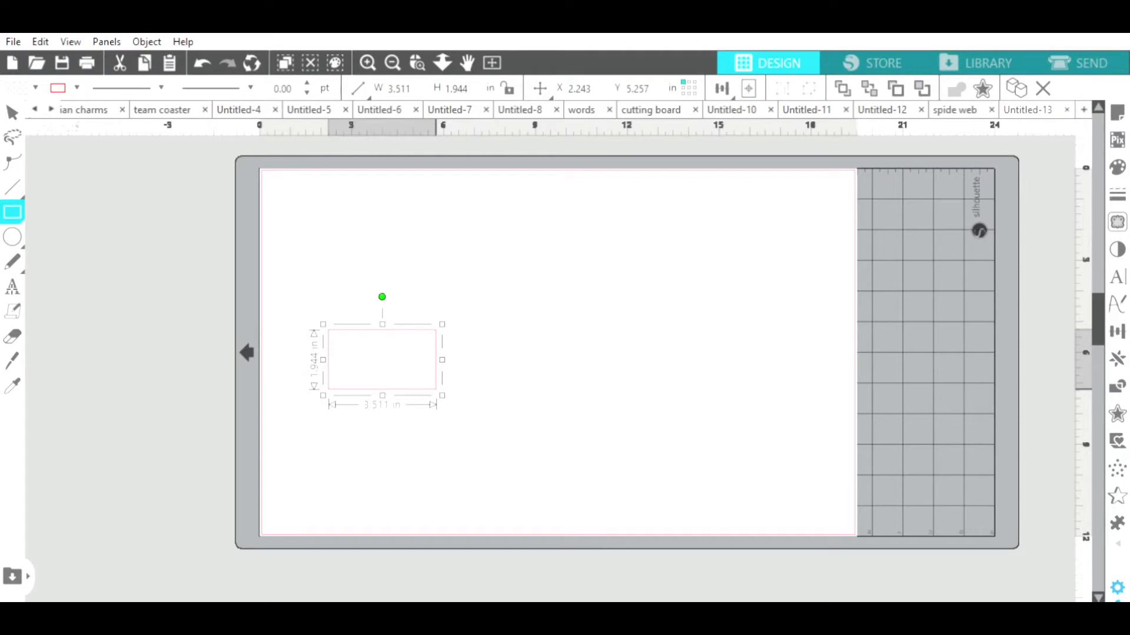
pyautogui.click(12, 289)
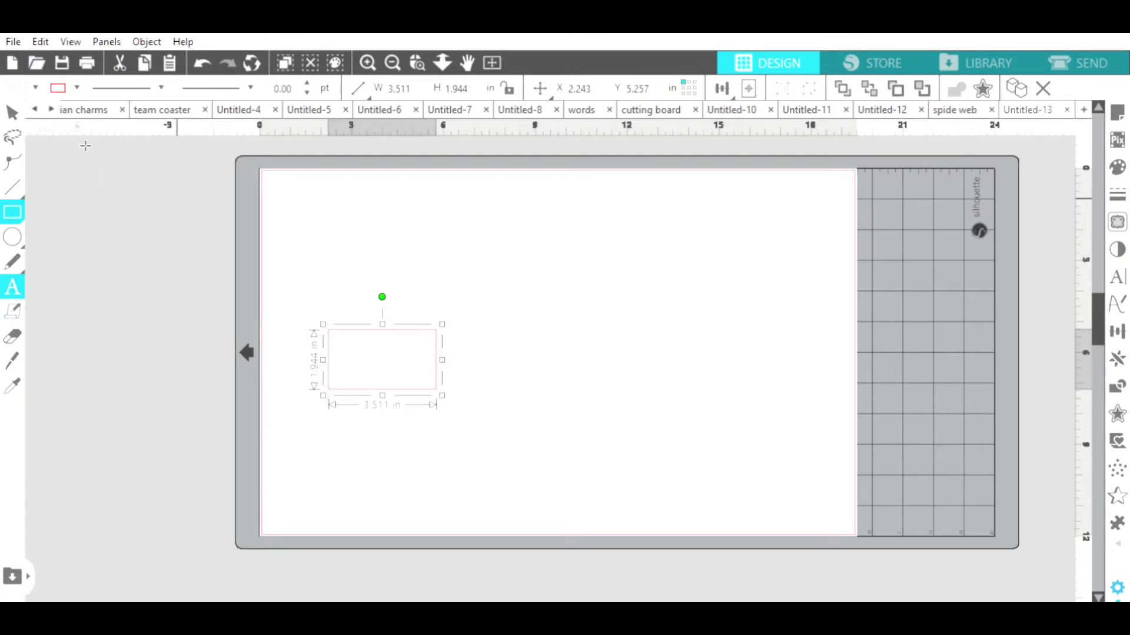
pyautogui.press('Escape')
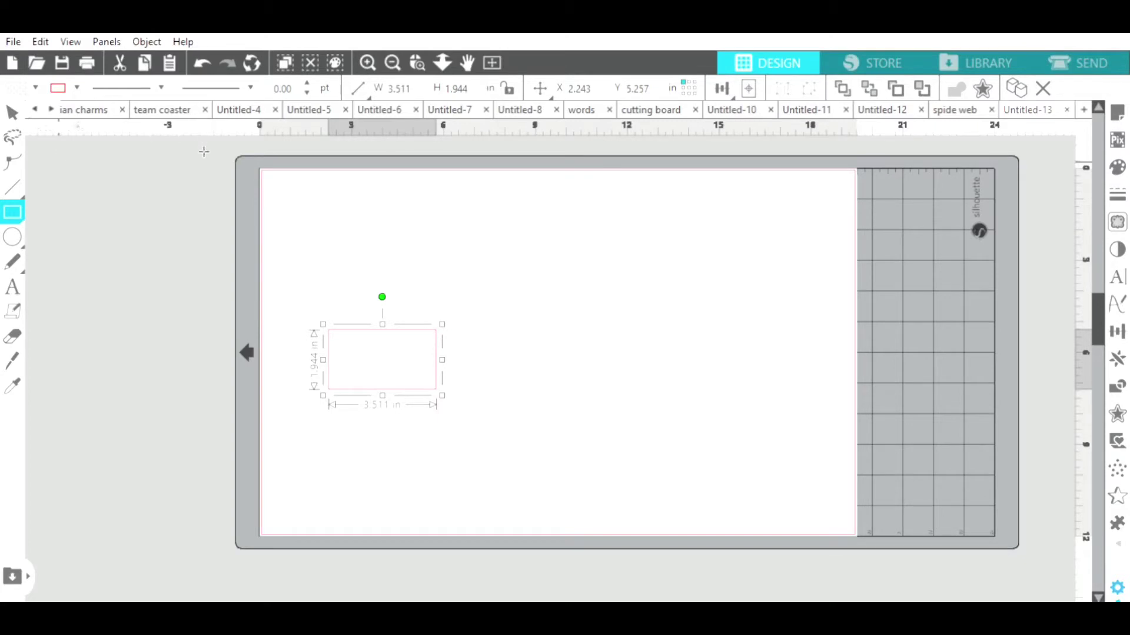
pyautogui.press('v')
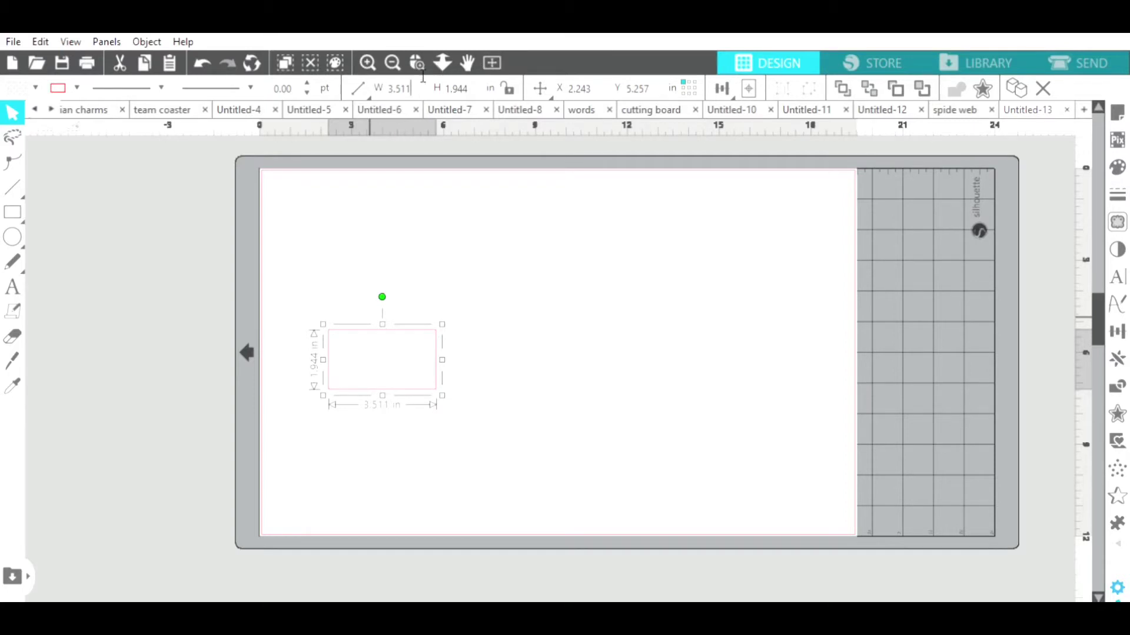
# Resize the rectangle to 2.750 in wide (about 1.512 in tall), then pick the Ellipse tool
pyautogui.moveTo(422, 75); pyautogui.dragTo(390, 73)
pyautogui.write('2.750')
pyautogui.press('Return')
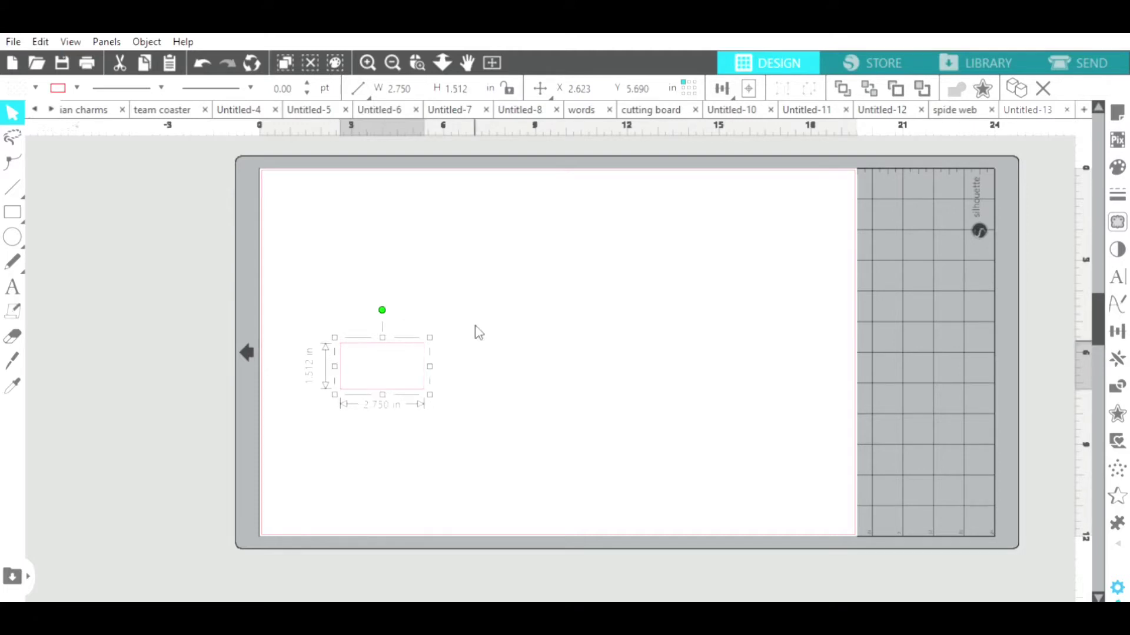
pyautogui.click(478, 332)
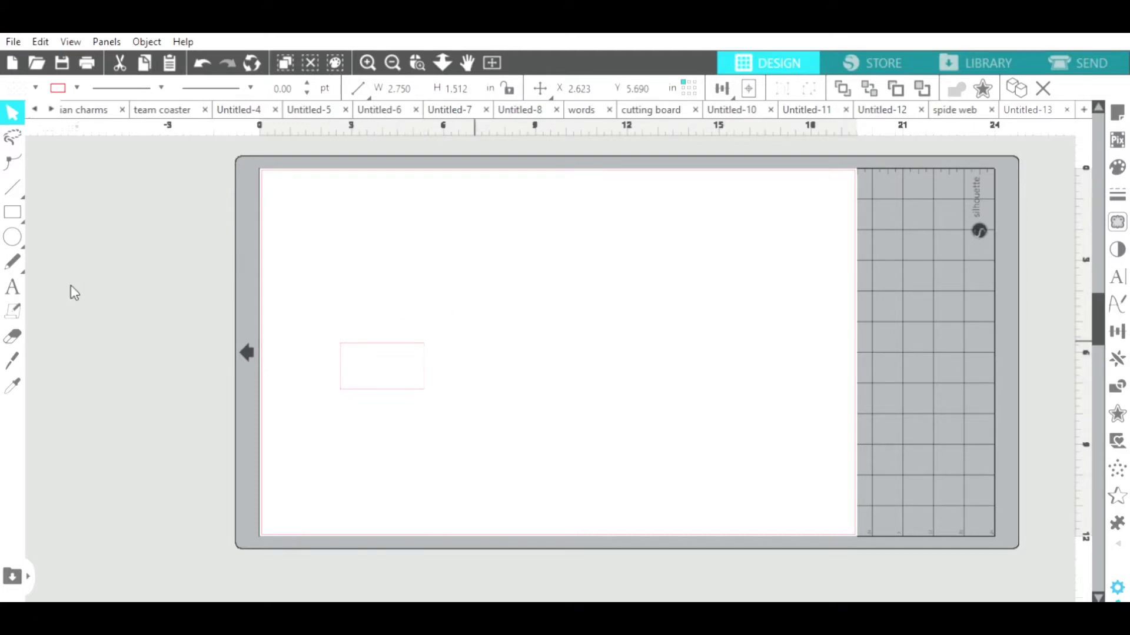
pyautogui.click(13, 233)
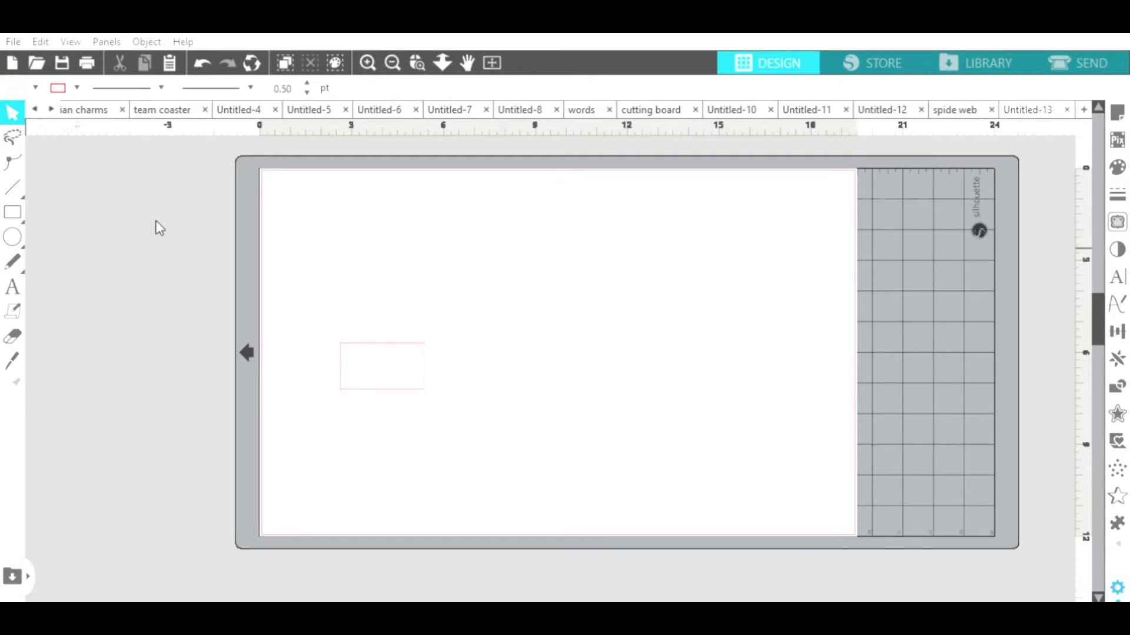
pyautogui.press('e')
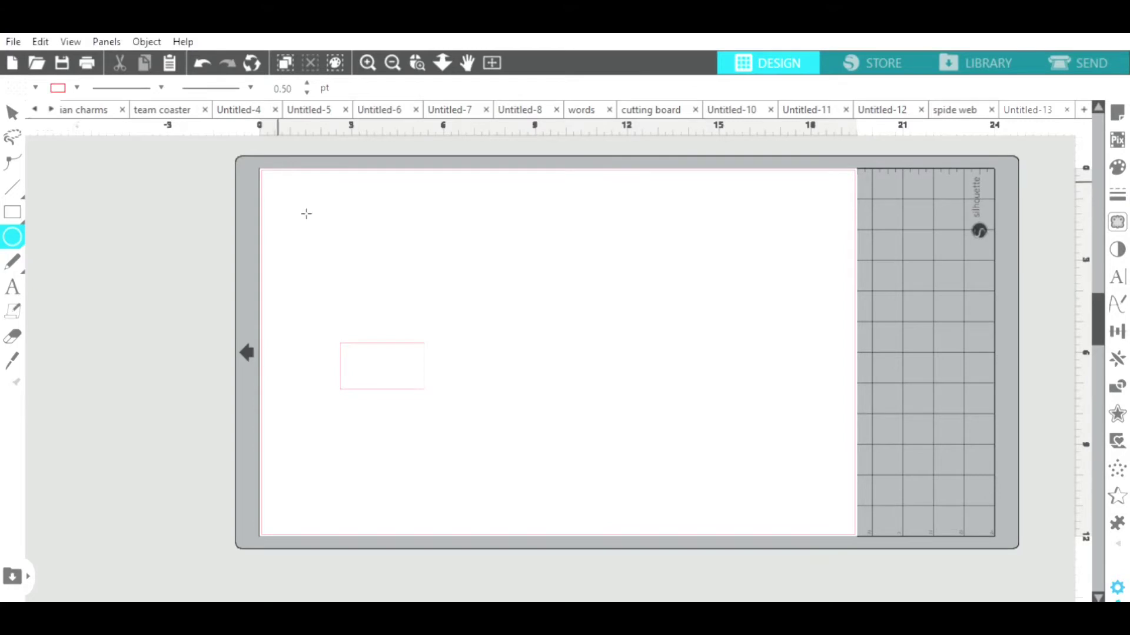
# Draw a circle over the rectangle's top and weld both into one 6.760 × 7.735 in outline
pyautogui.moveTo(388, 297)
pyautogui.mouseDown()
pyautogui.moveTo(428, 325)
pyautogui.moveTo(375, 288)
pyautogui.moveTo(474, 294)
pyautogui.moveTo(389, 342)
pyautogui.mouseUp()
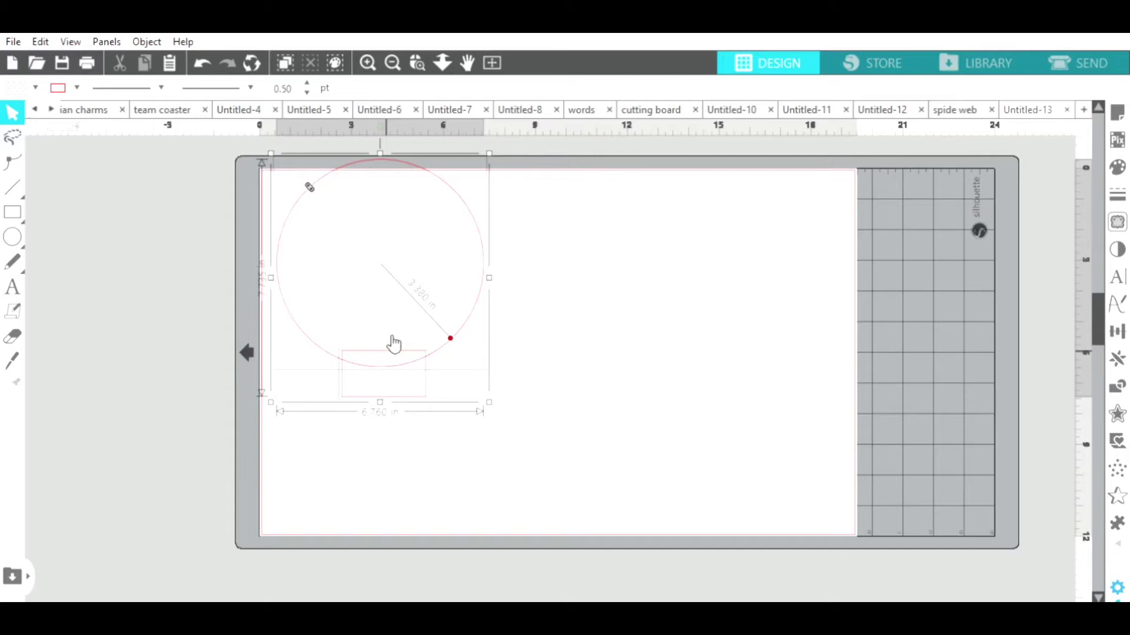
pyautogui.click(394, 343)
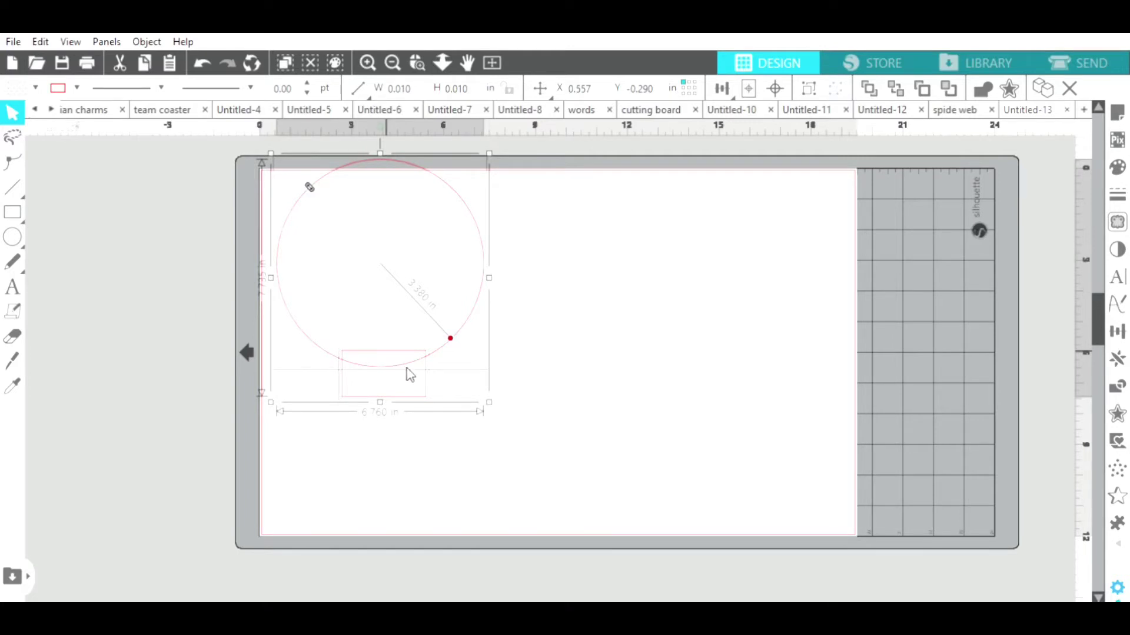
pyautogui.hotkey('ctrl', 'shift', 'w')
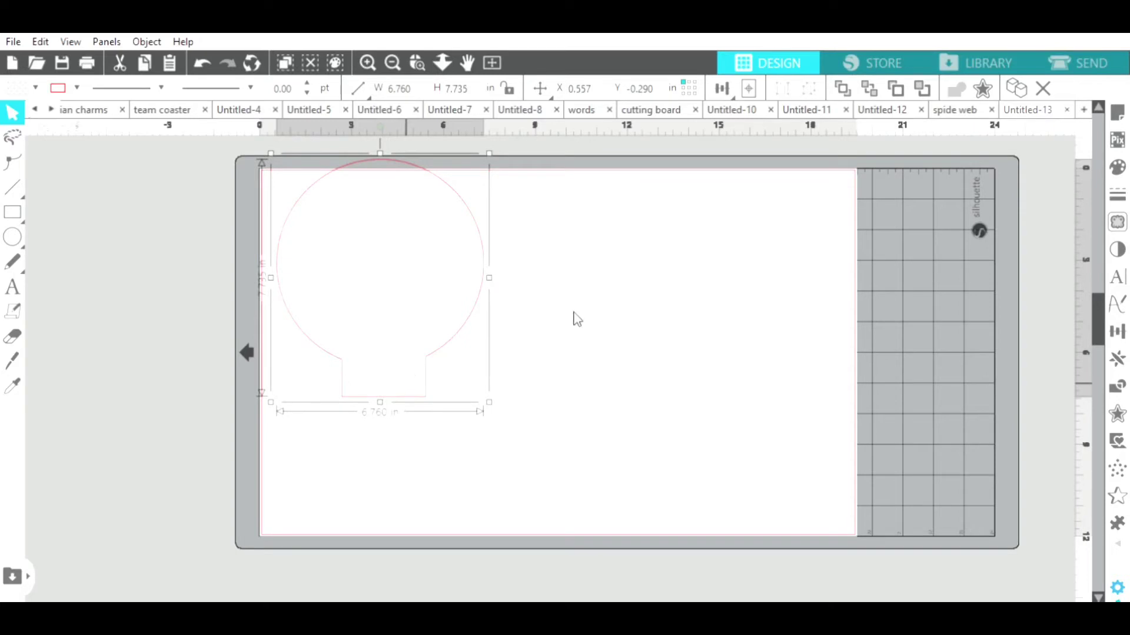
# Add text lines with the owner's name and 'SPOOKY' to the right of the circle
pyautogui.press('t')
pyautogui.click(569, 275)
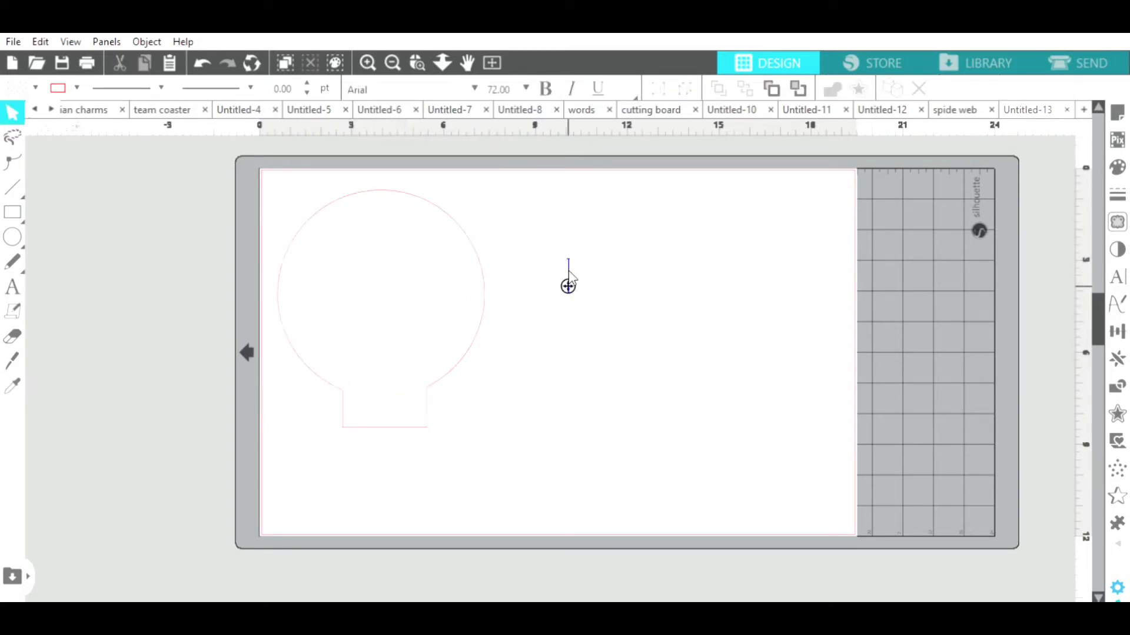
pyautogui.write('C')
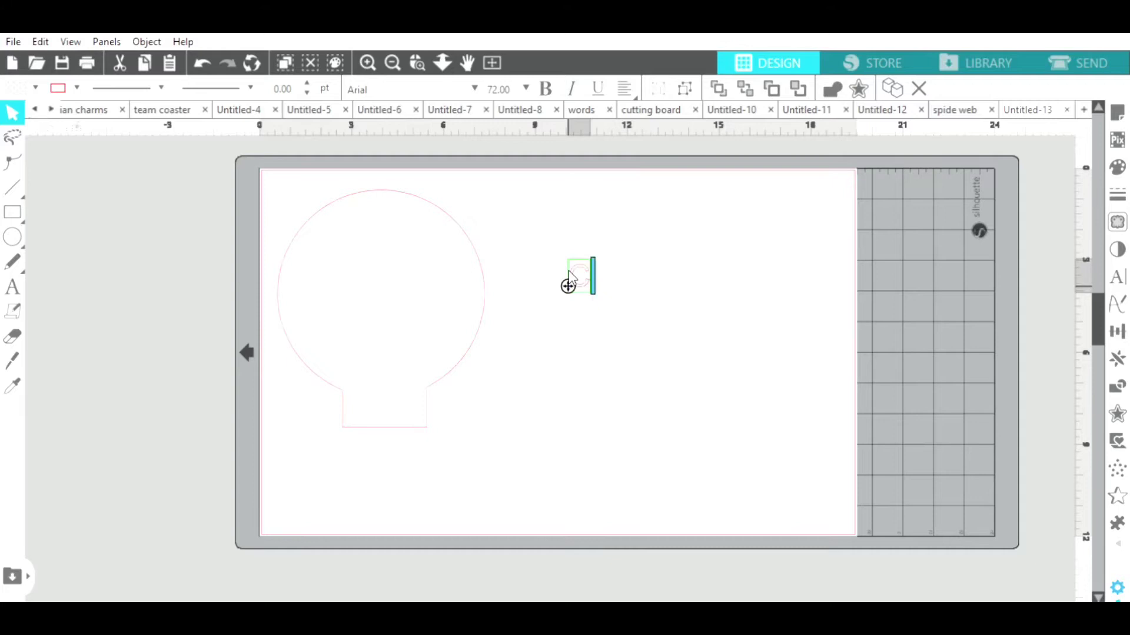
pyautogui.write("ourtney's")
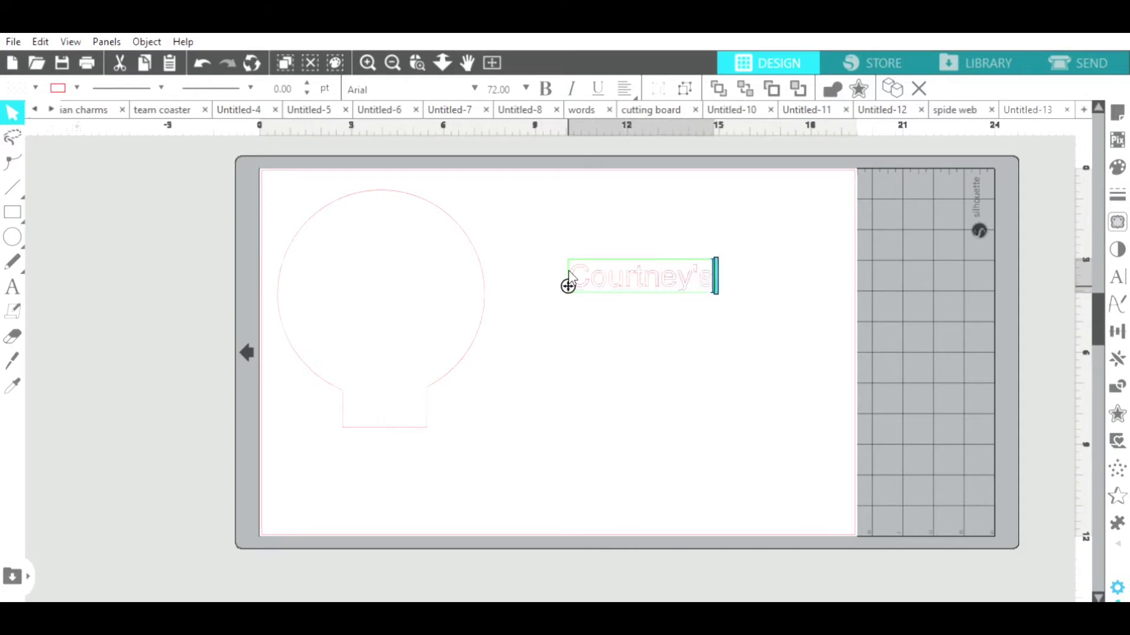
pyautogui.click(605, 315)
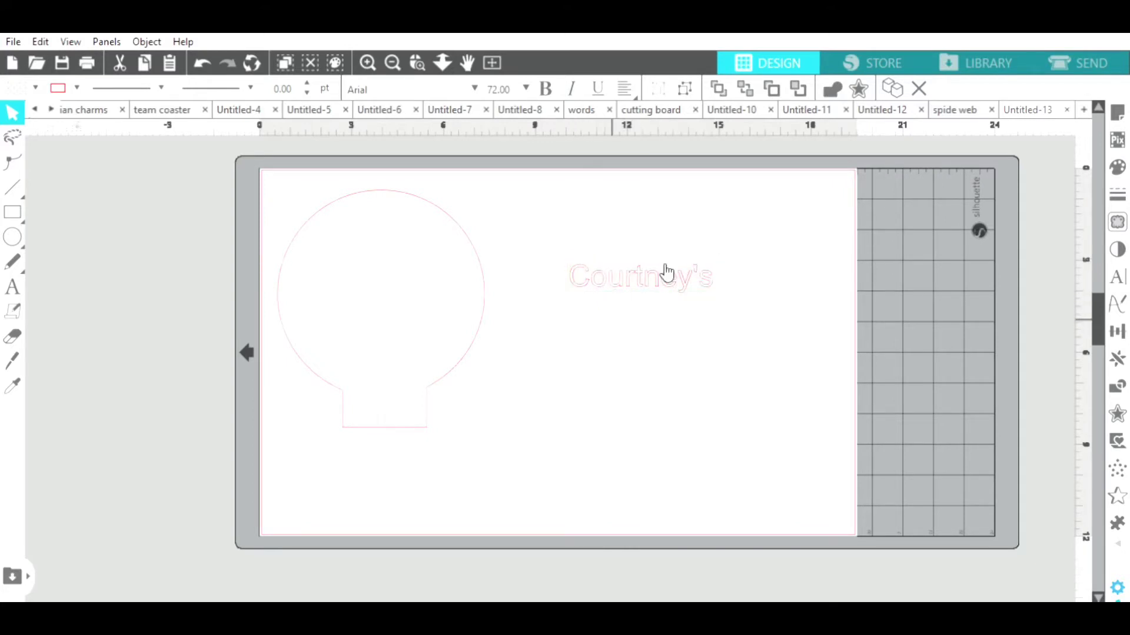
pyautogui.click(661, 270)
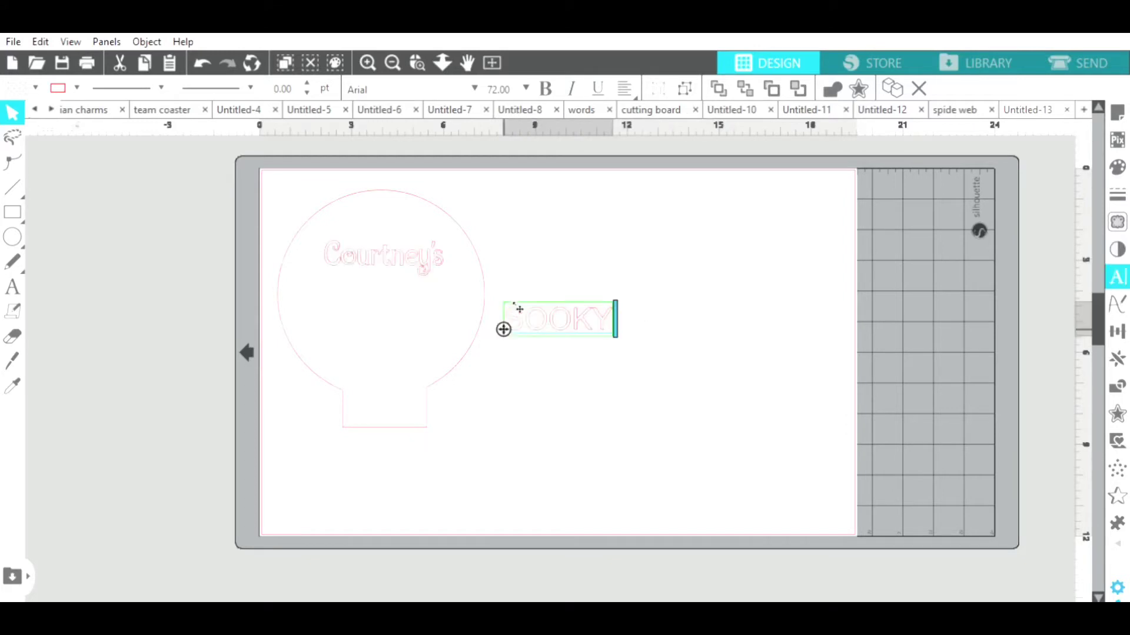
pyautogui.write('Y')
pyautogui.click(681, 321)
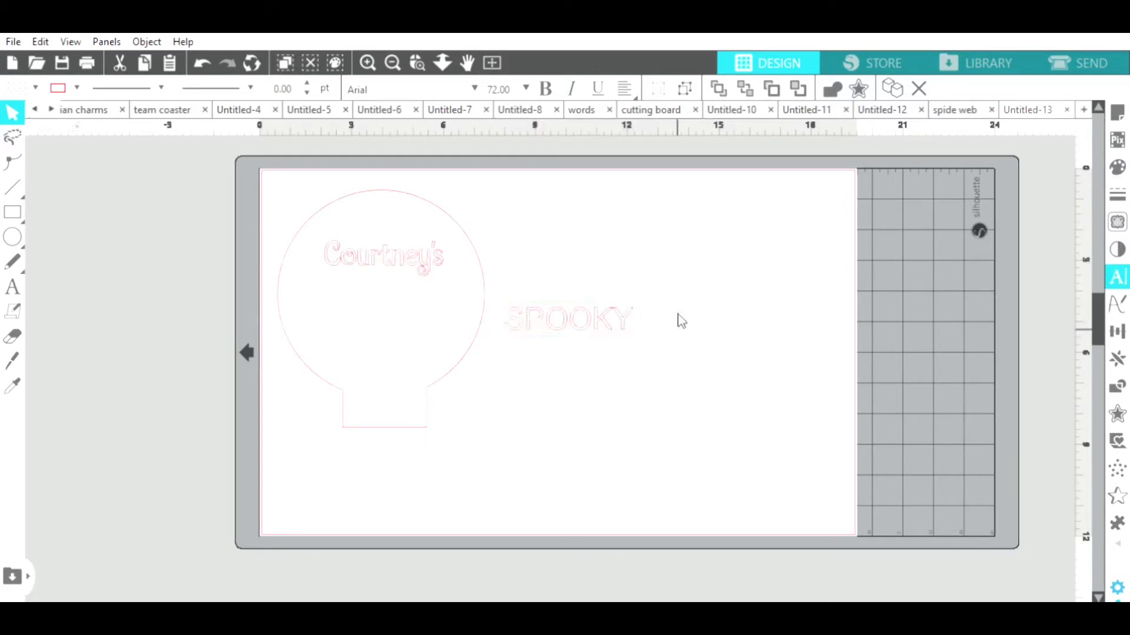
pyautogui.click(609, 323)
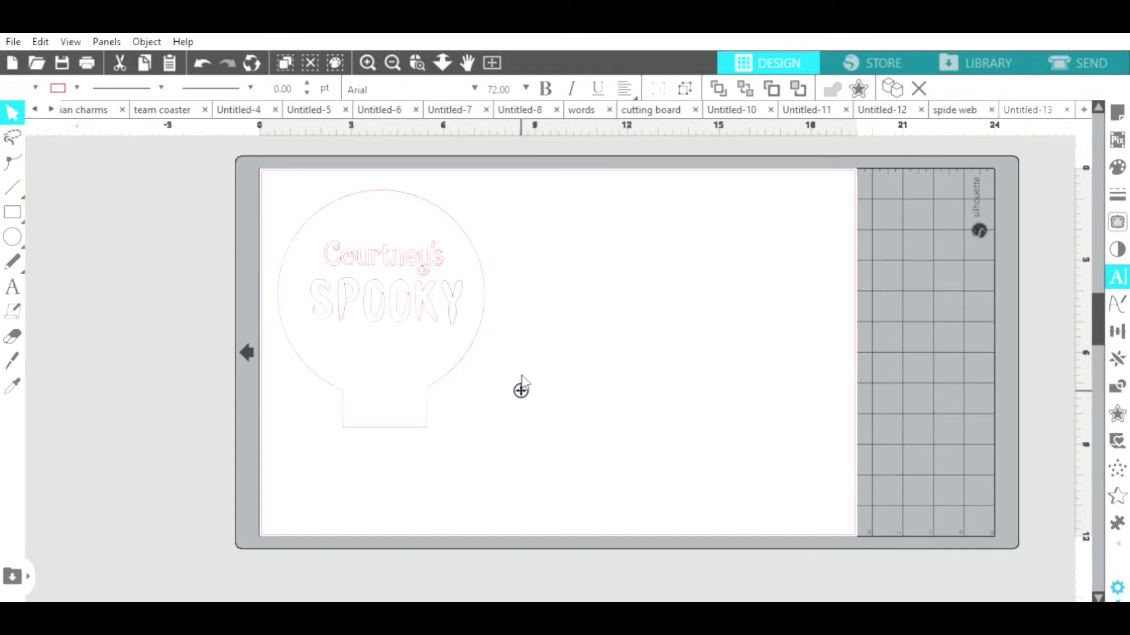
# Add 'CRAFTROOM' text, place it inside the circle below SPOOKY, and scale it to about 4.7 in wide
pyautogui.click(521, 390)
pyautogui.write('CRAFTROOM')
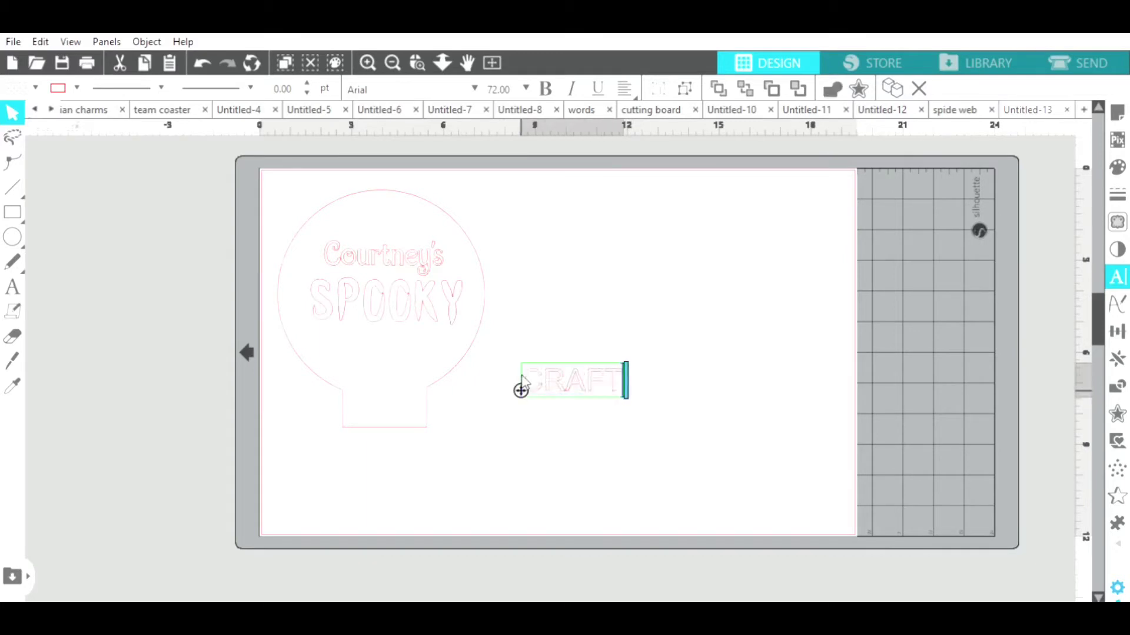
pyautogui.click(647, 424)
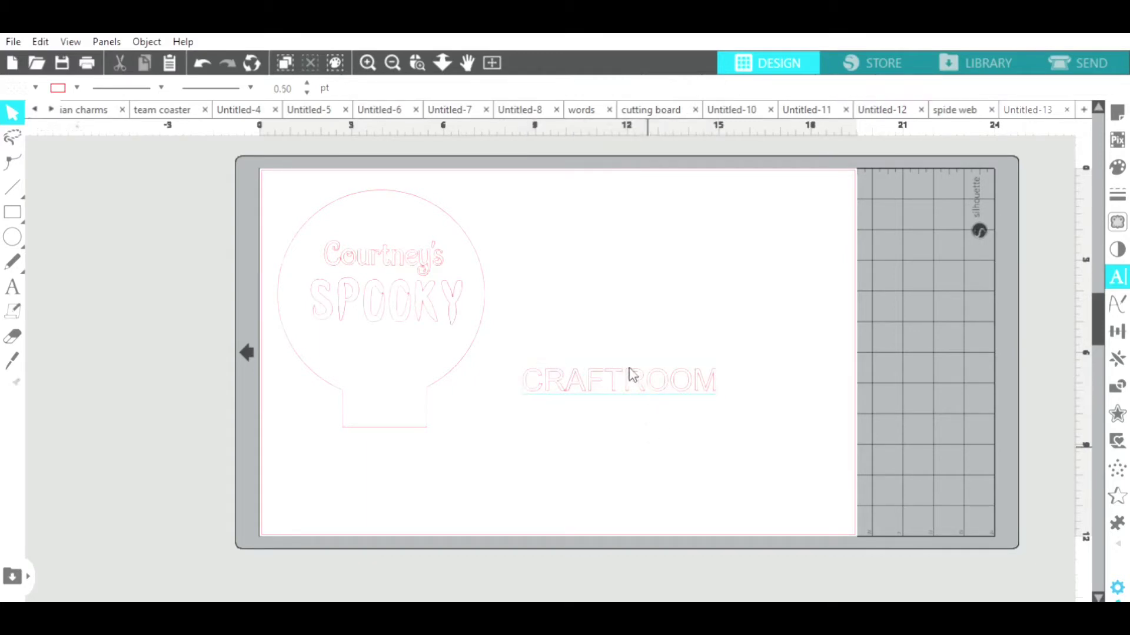
pyautogui.moveTo(628, 370); pyautogui.dragTo(503, 367)
pyautogui.moveTo(402, 347); pyautogui.dragTo(294, 317)
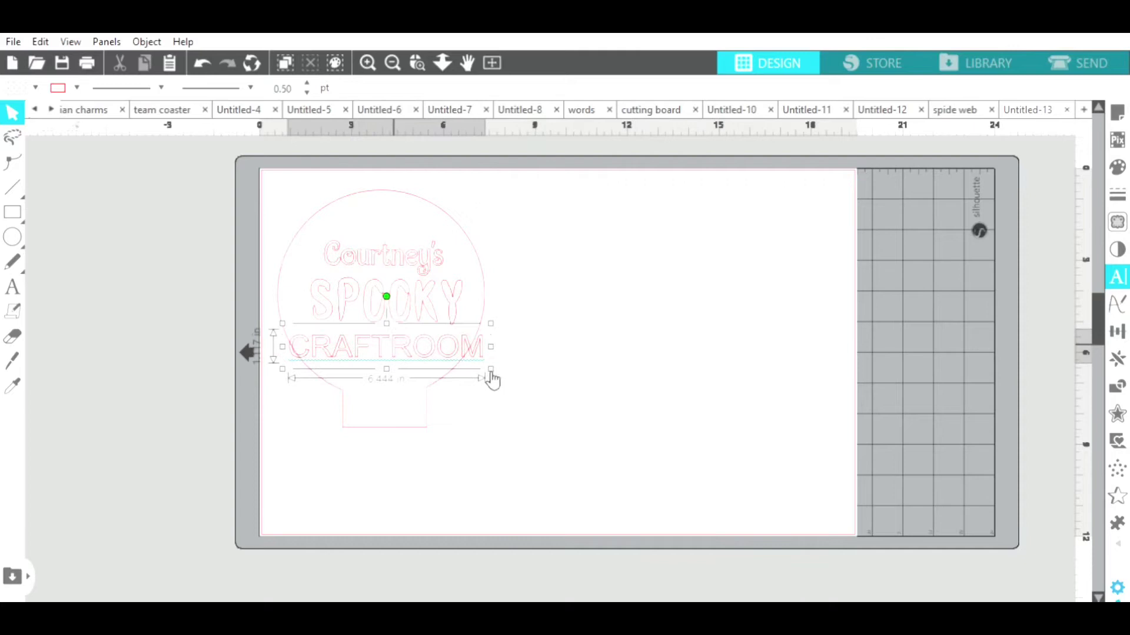
pyautogui.moveTo(491, 369); pyautogui.dragTo(438, 360)
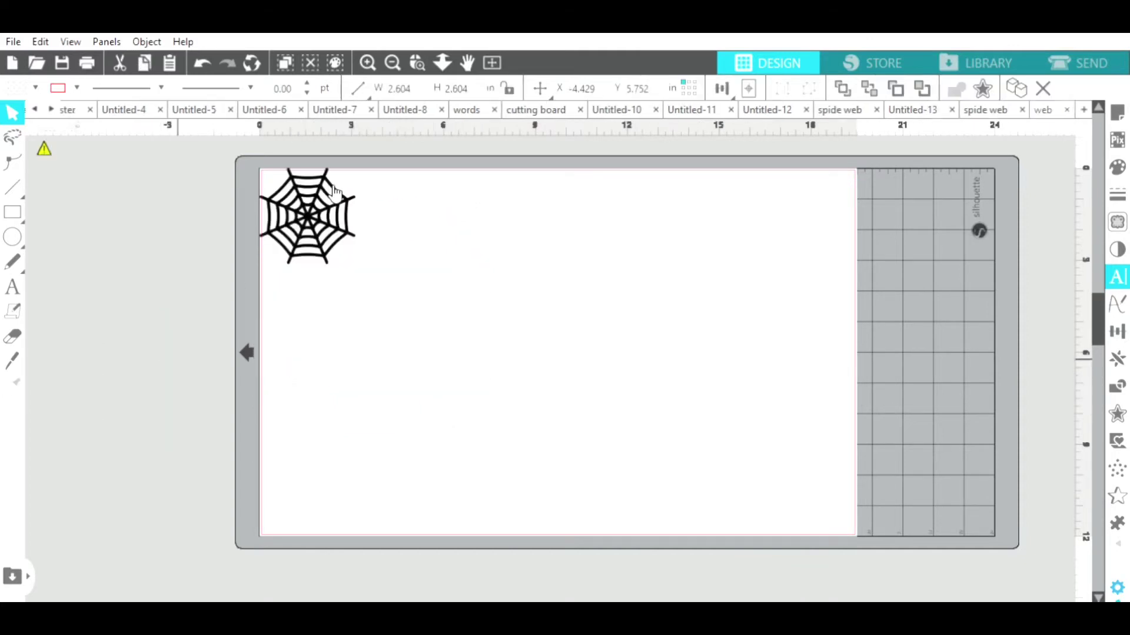
# Trace the spider web image and cut the traced web outline
pyautogui.hotkey('ctrl', 'a')
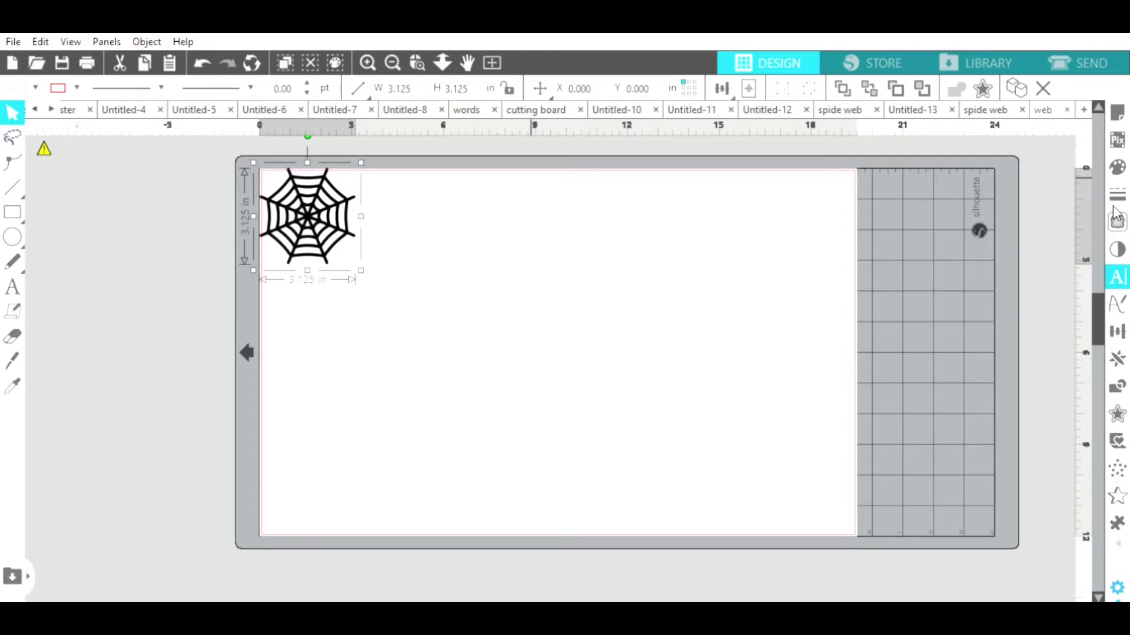
pyautogui.click(1116, 219)
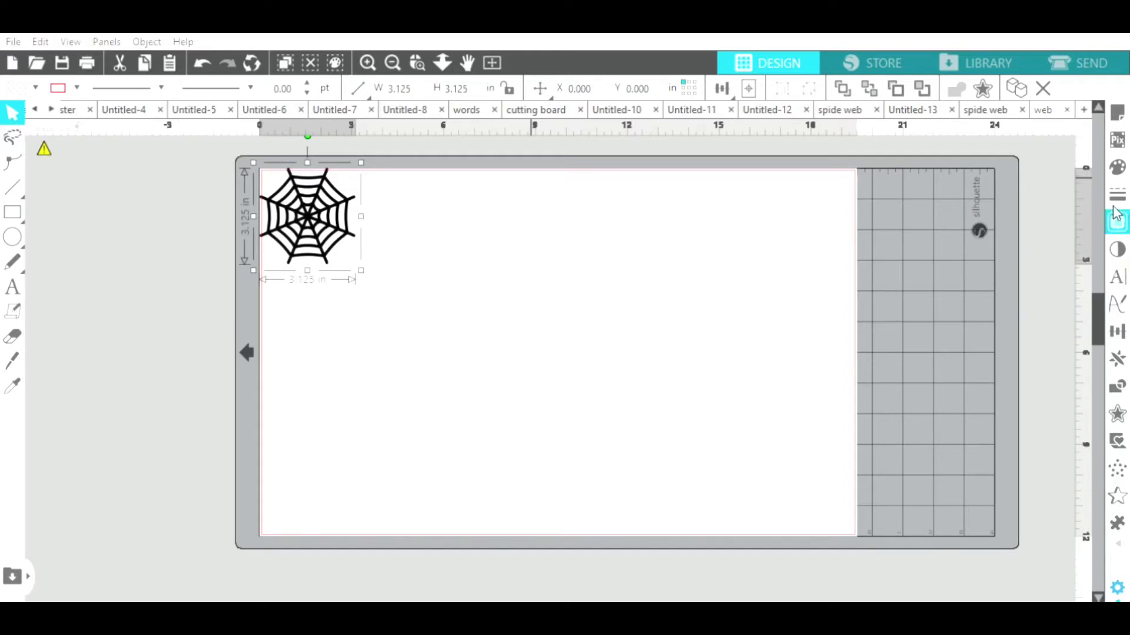
pyautogui.moveTo(229, 158); pyautogui.dragTo(420, 339)
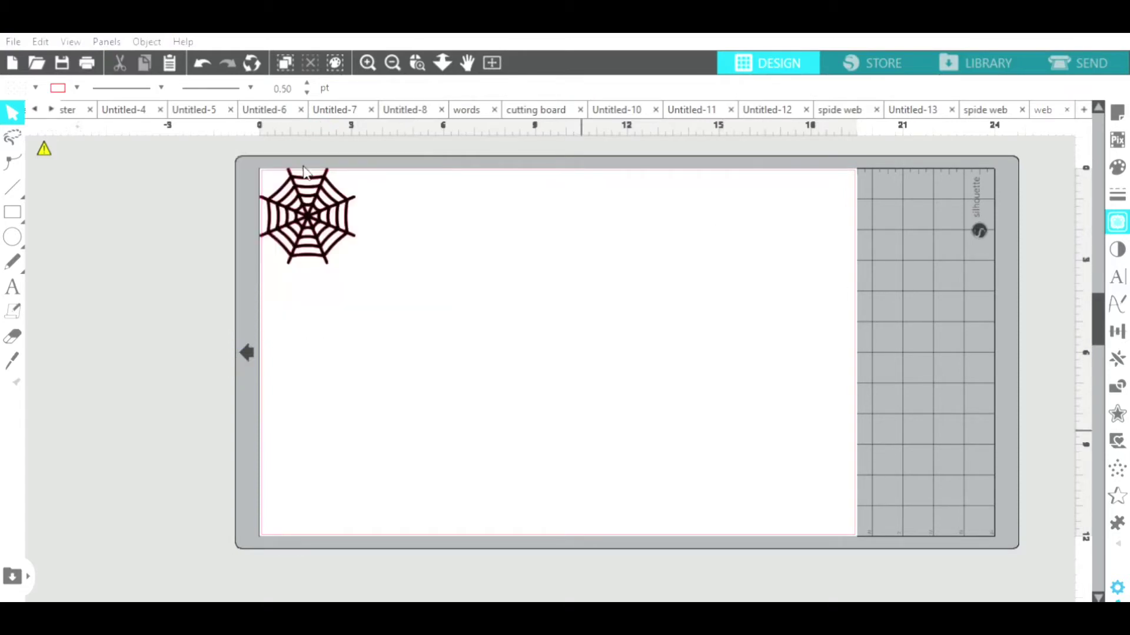
pyautogui.moveTo(320, 188); pyautogui.dragTo(318, 285)
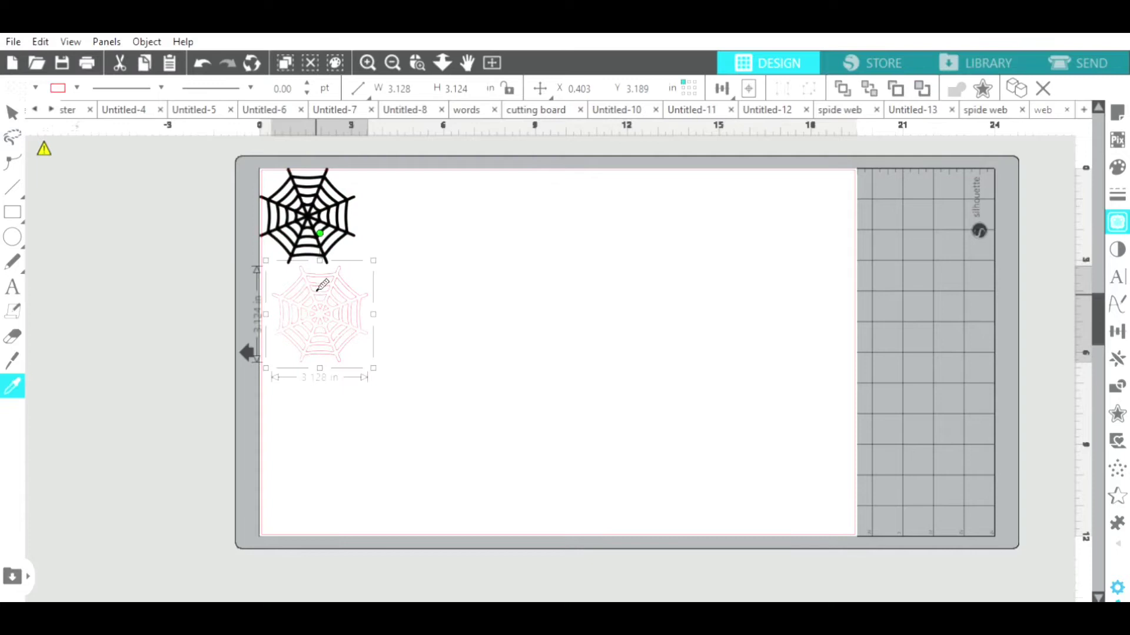
pyautogui.press('Delete')
# Paste the spider web into Untitled-13 above the lettering, shrink it to about 2 in, and select the pumpkin image
pyautogui.click(909, 110)
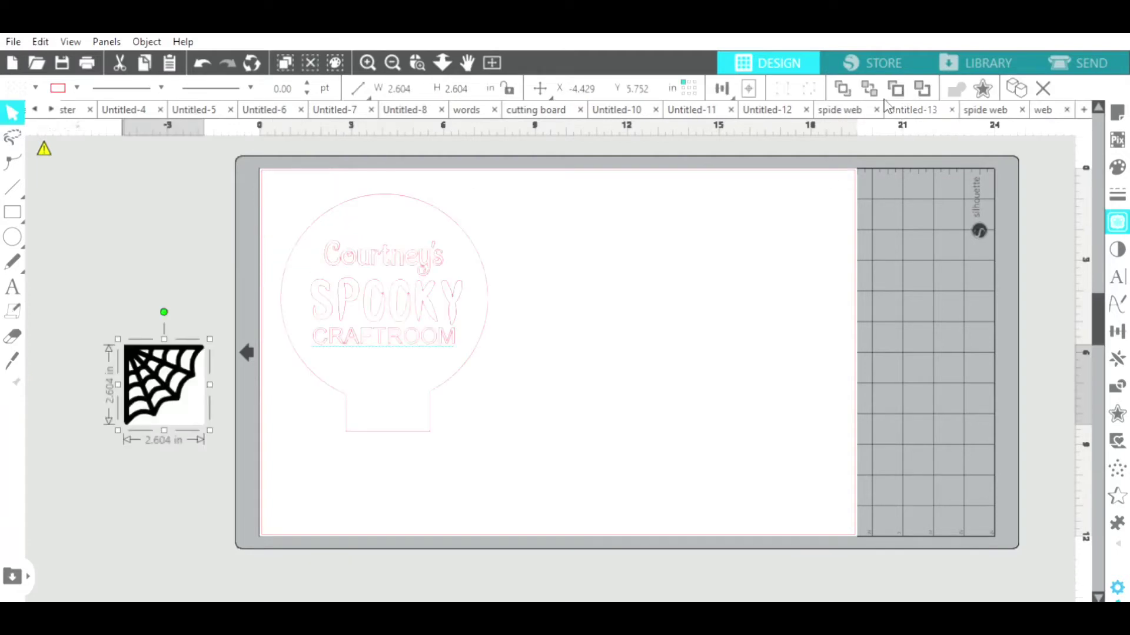
pyautogui.hotkey('ctrl', 'v')
pyautogui.moveTo(428, 388)
pyautogui.mouseDown()
pyautogui.moveTo(377, 244)
pyautogui.moveTo(405, 316)
pyautogui.moveTo(414, 237)
pyautogui.mouseUp()
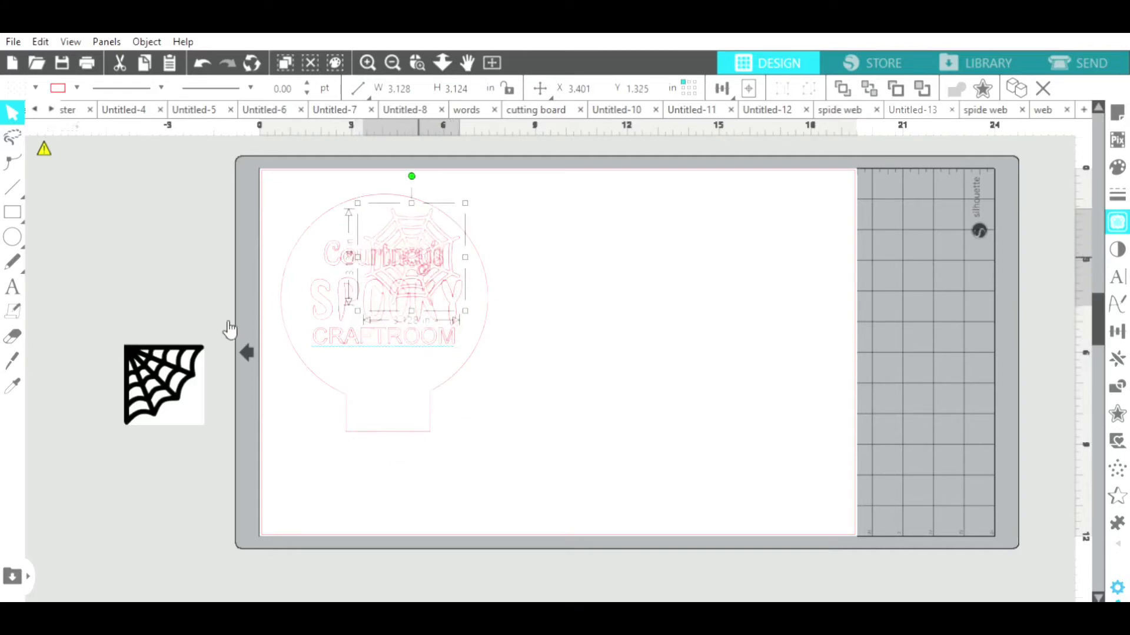
pyautogui.click(290, 246)
pyautogui.click(436, 224)
pyautogui.moveTo(470, 196); pyautogui.dragTo(339, 356)
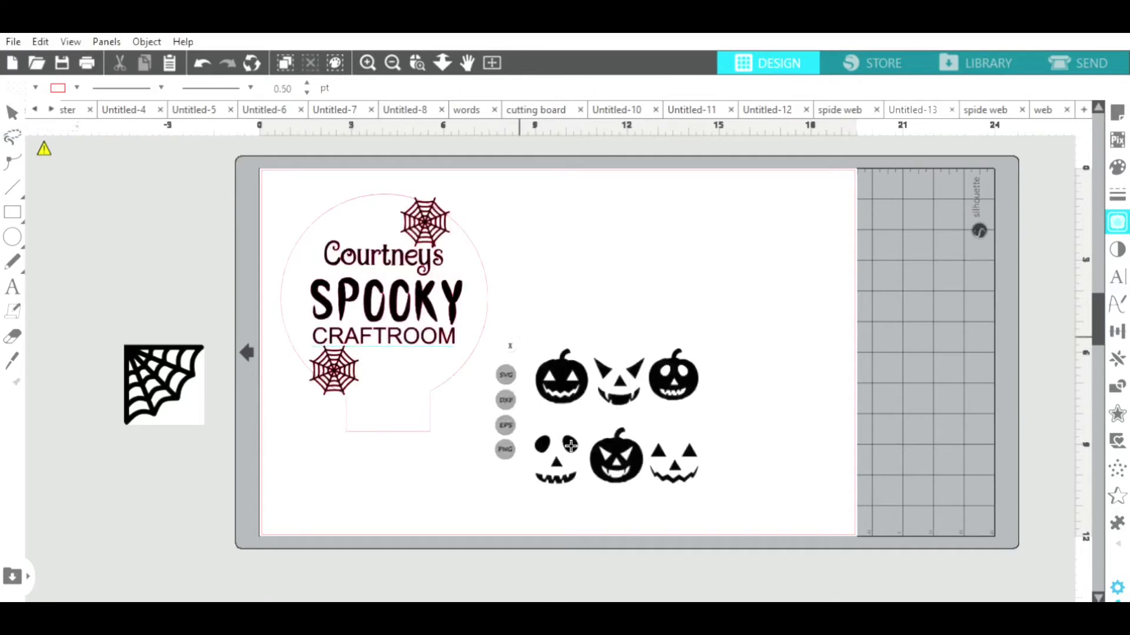
pyautogui.click(571, 446)
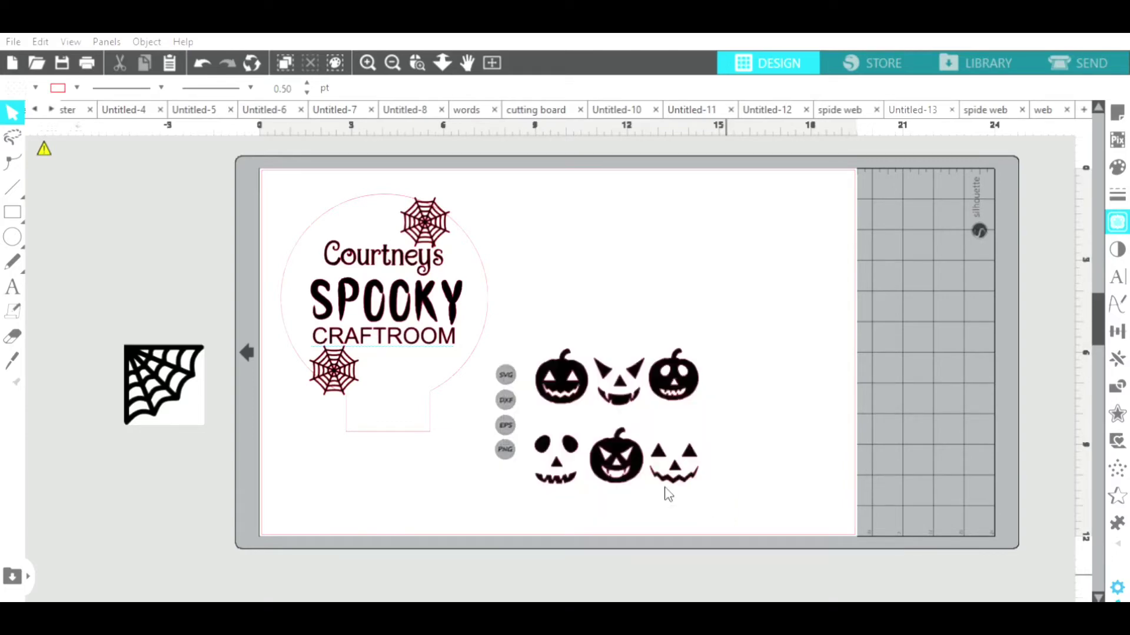
# Delete the original pumpkin picture and fill the traced pumpkin outlines solid black
pyautogui.moveTo(670, 376); pyautogui.dragTo(635, 432)
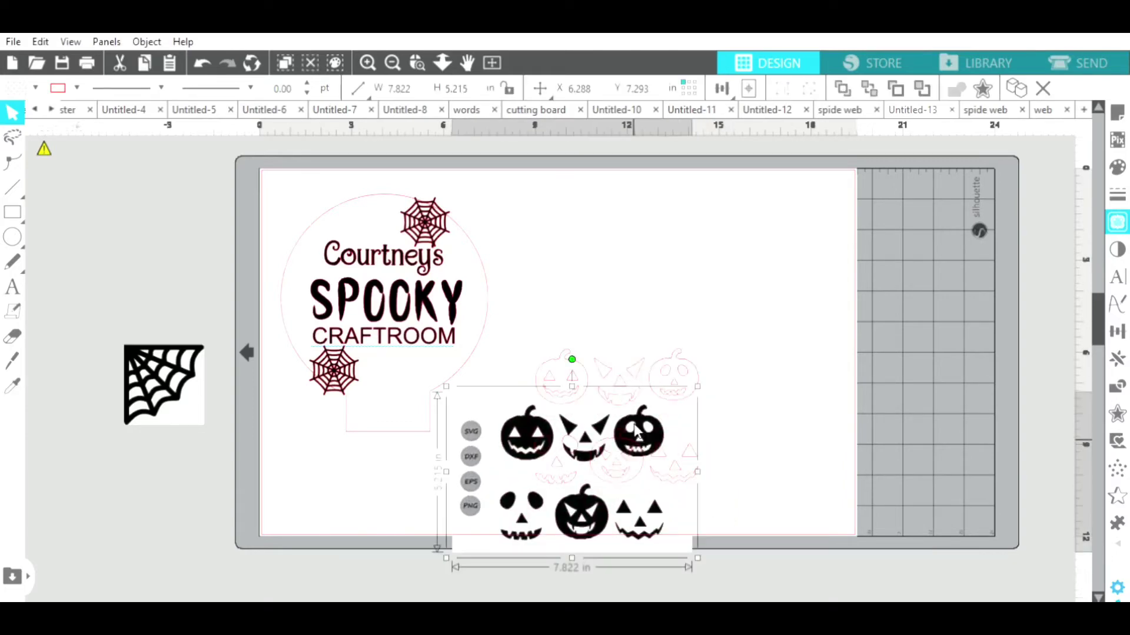
pyautogui.press('Delete')
pyautogui.click(619, 383)
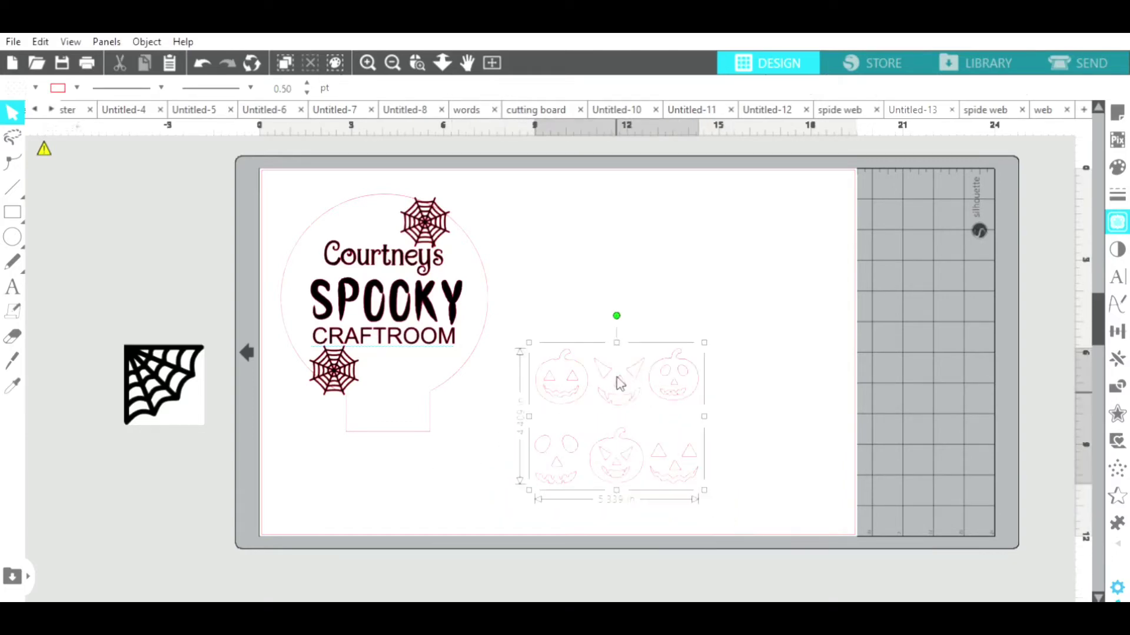
pyautogui.click(1111, 167)
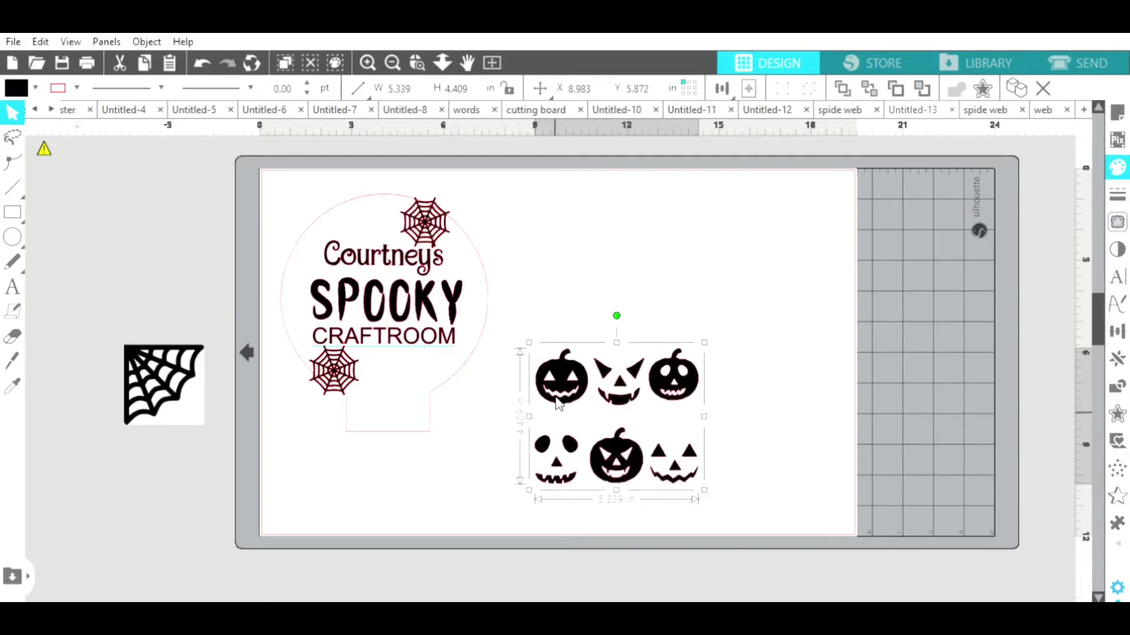
# Make the top-right pumpkin a compound path so its face cut-outs become holes
pyautogui.click(781, 409)
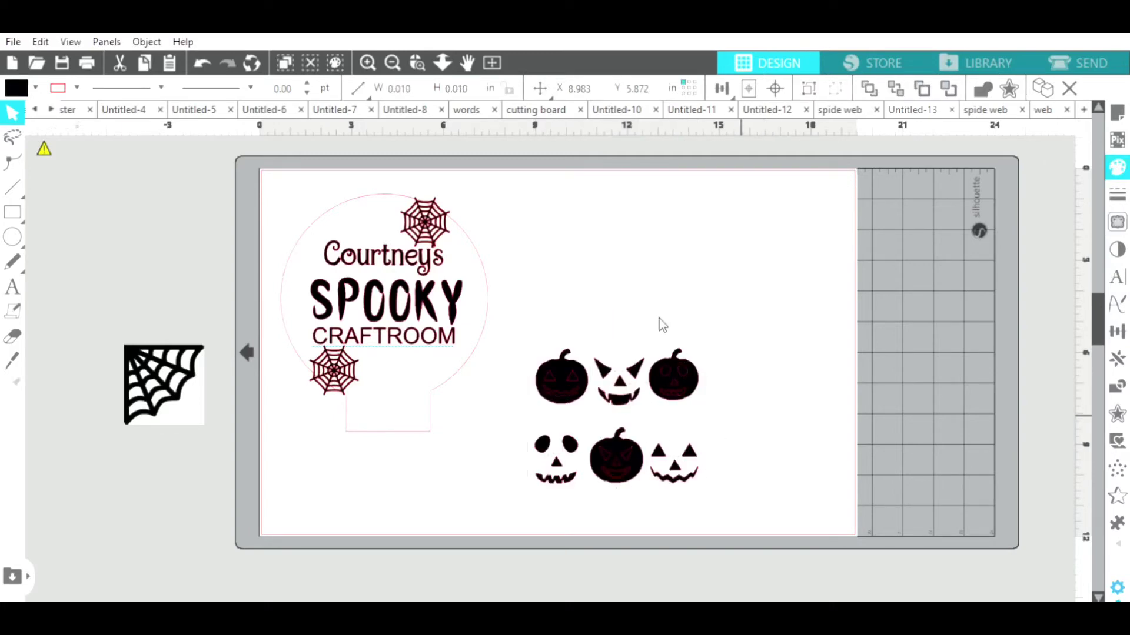
pyautogui.click(666, 378)
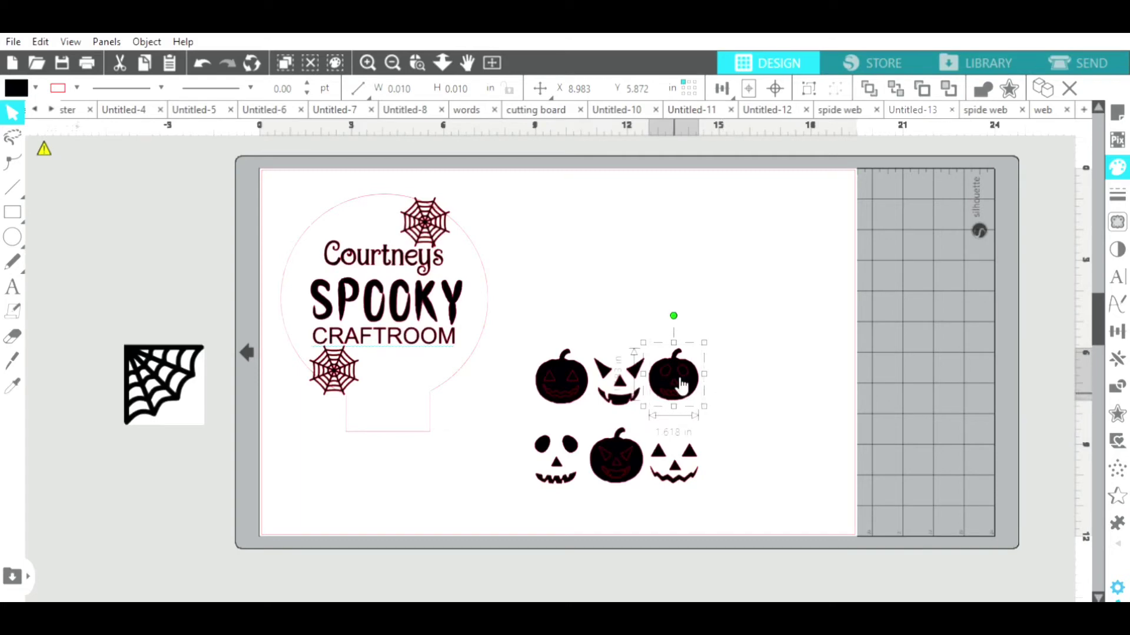
pyautogui.hotkey('ctrl', '8')
pyautogui.click(782, 305)
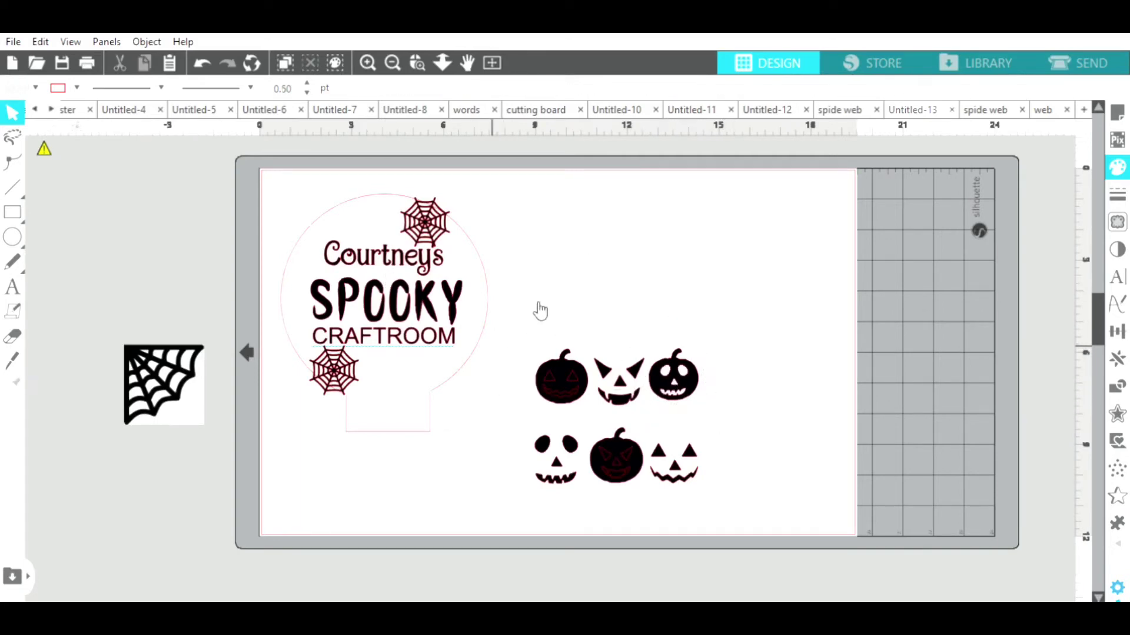
# Move the pumpkin onto the sign beside the C of the top text line
pyautogui.click(693, 382)
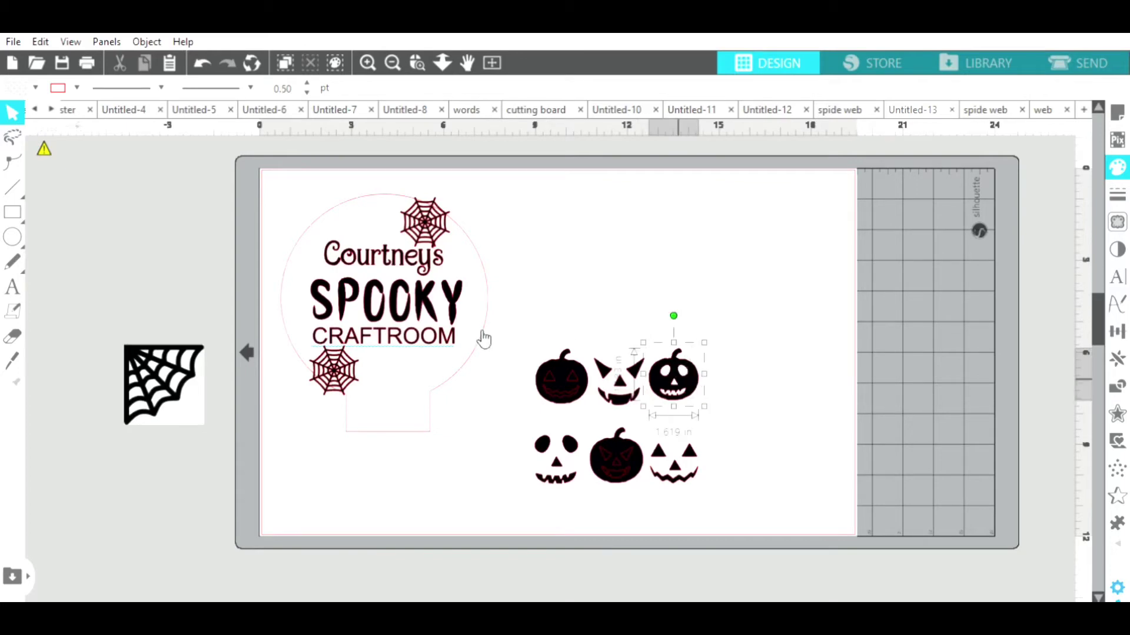
pyautogui.moveTo(484, 340); pyautogui.dragTo(357, 280)
pyautogui.moveTo(333, 259); pyautogui.dragTo(306, 260)
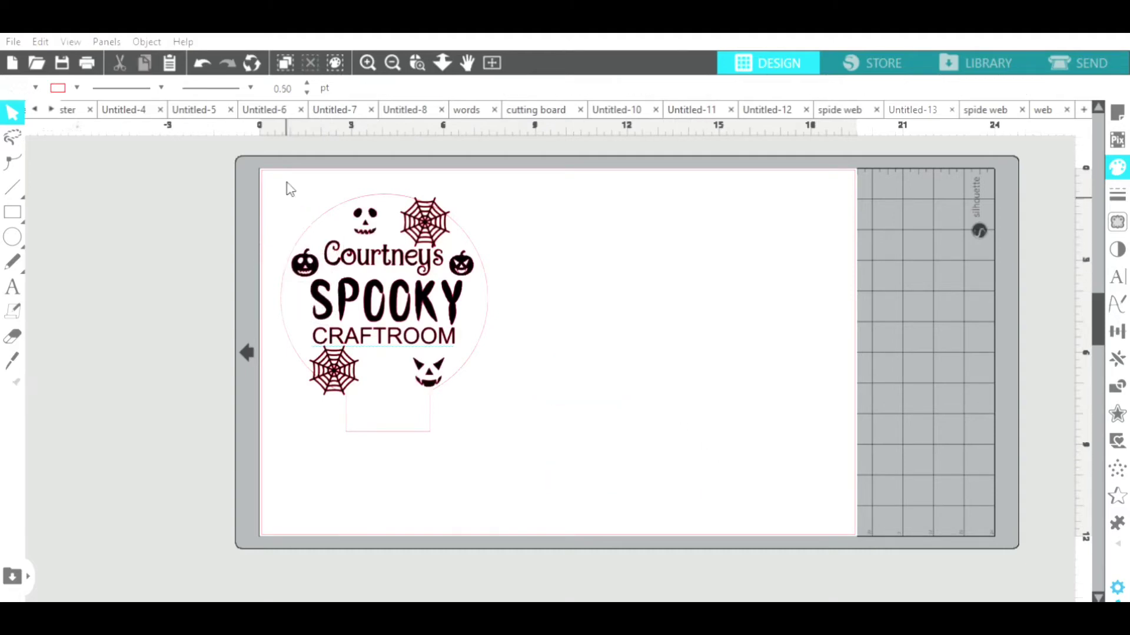